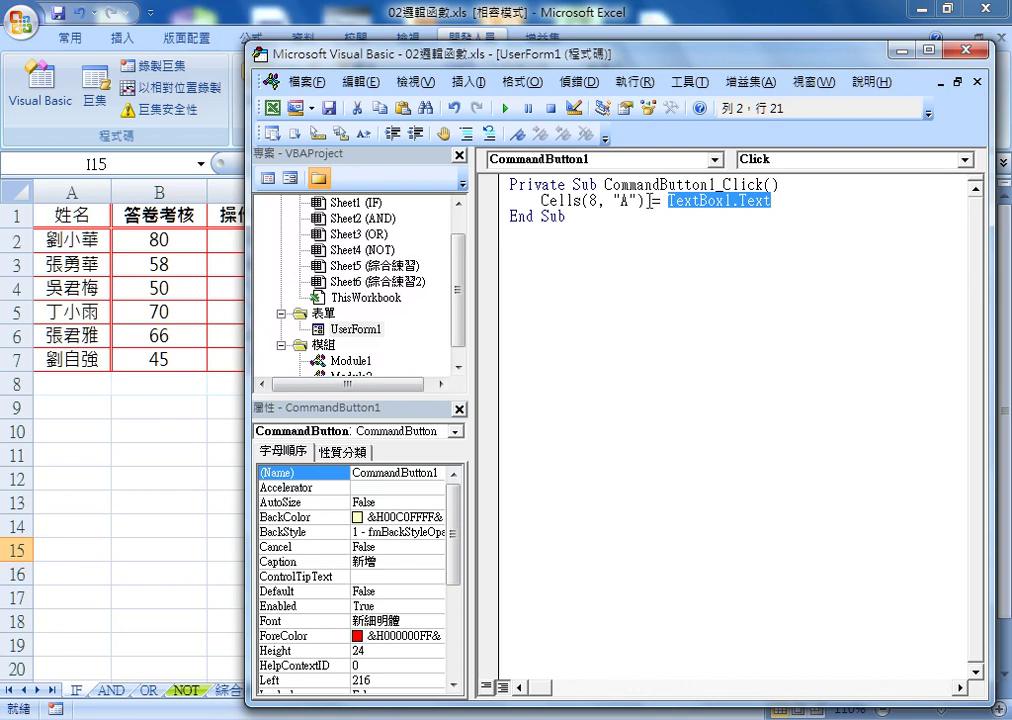
Insert a new indented line below the CommandButton1_Click header
click(666, 203)
key(shift+Left)
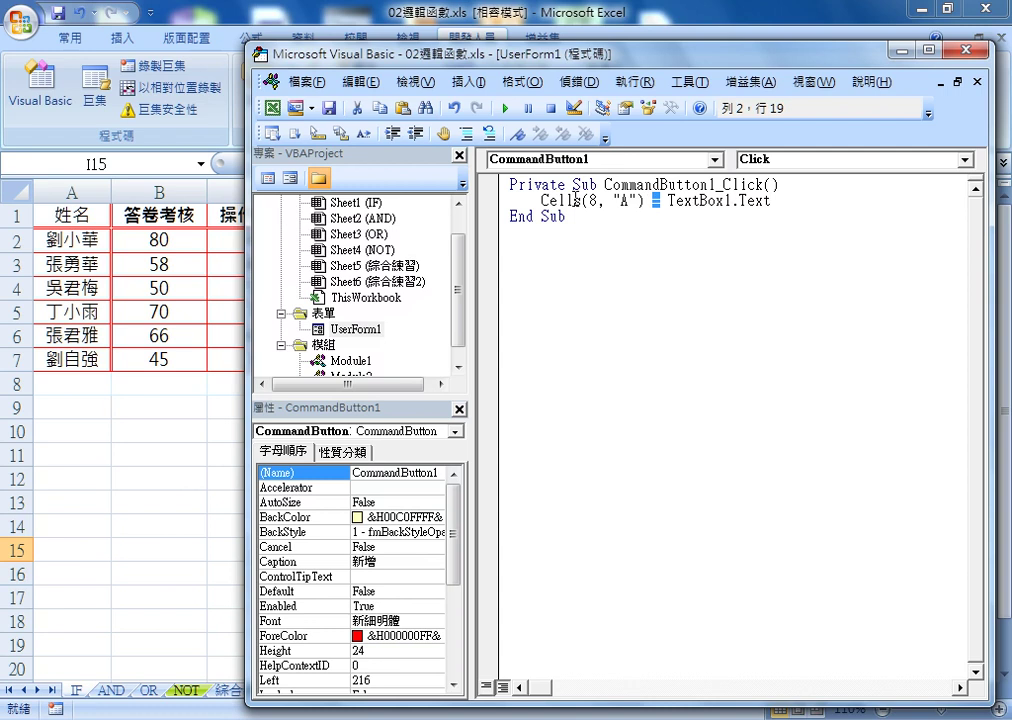
double_click(592, 200)
click(799, 189)
key(Return)
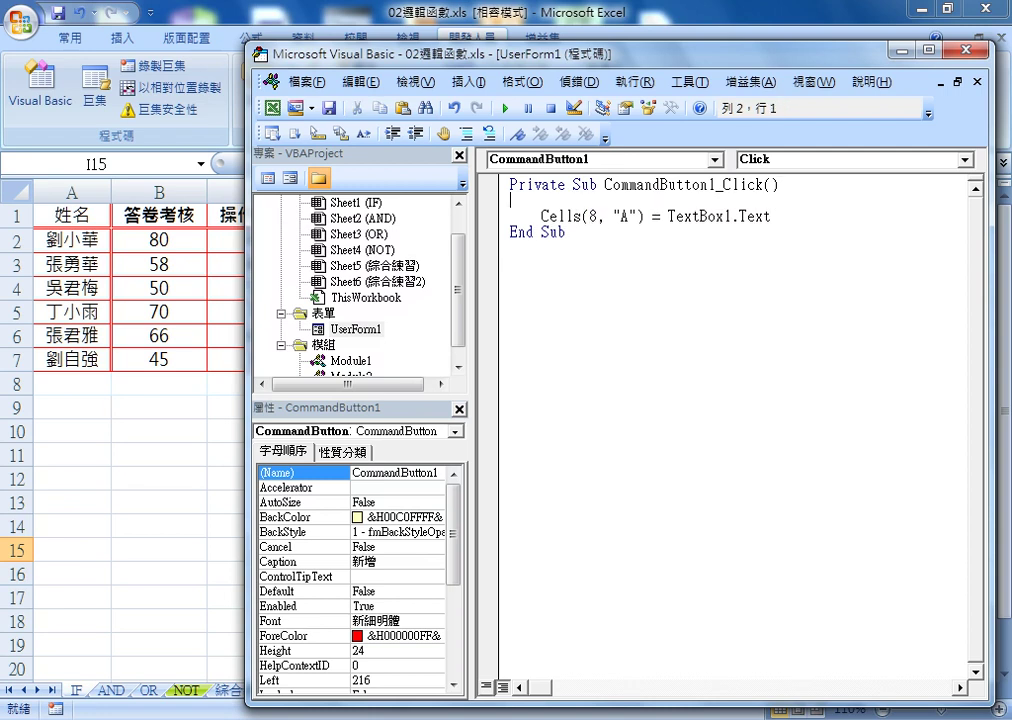
key(Tab)
Type r=range("A1").End(xlDown) on it, picking End and xlDown from IntelliSense
text(r)
text(=)
text(ra)
text(bge)
key(BackSpace)
key(BackSpace)
key(BackSpace)
text(nge)
text((")
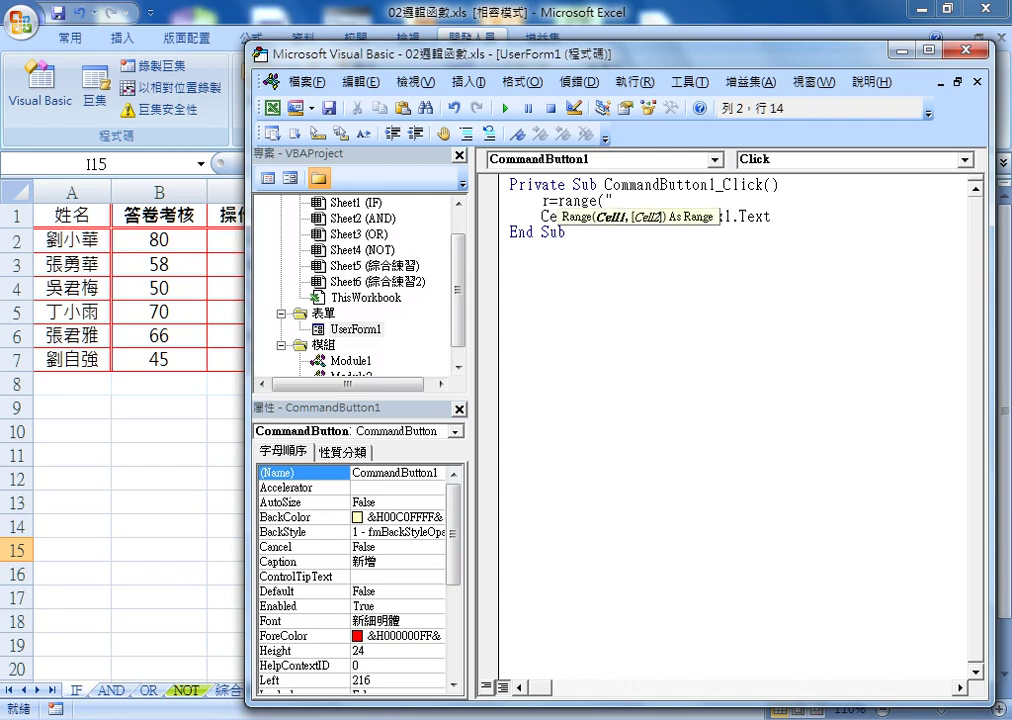
text(A1"))
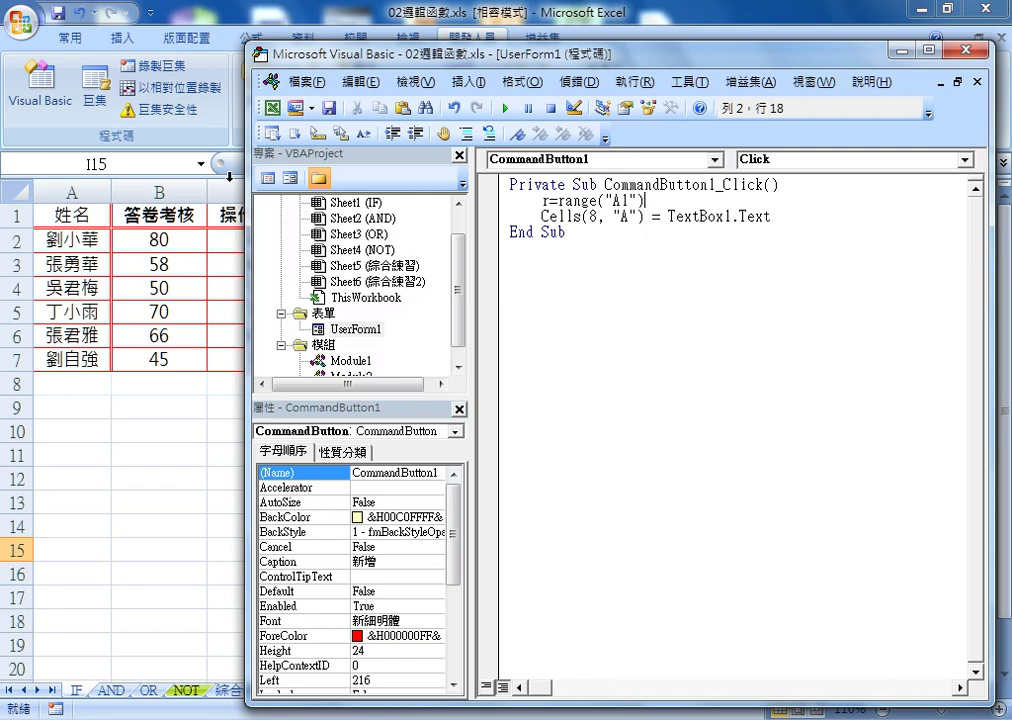
text(.)
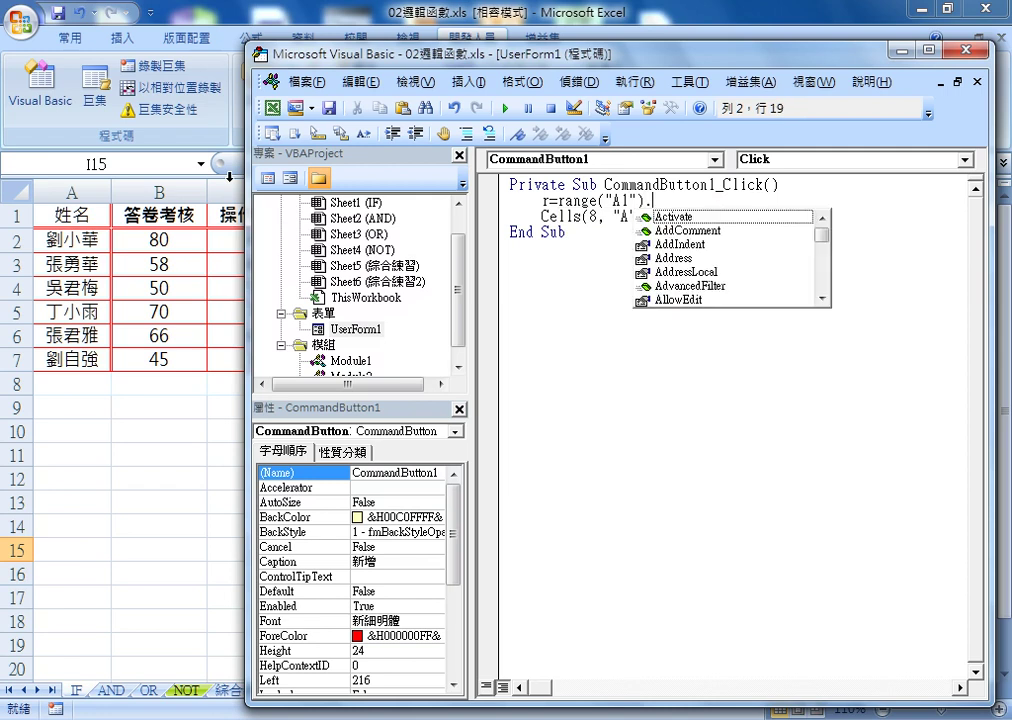
text(E)
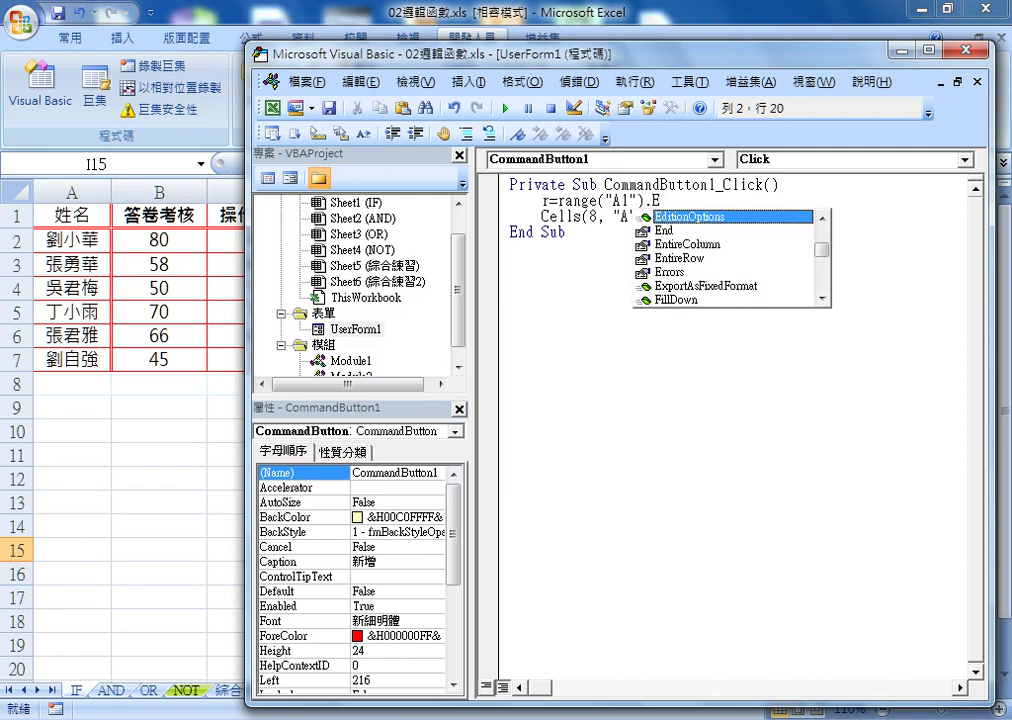
key(Down)
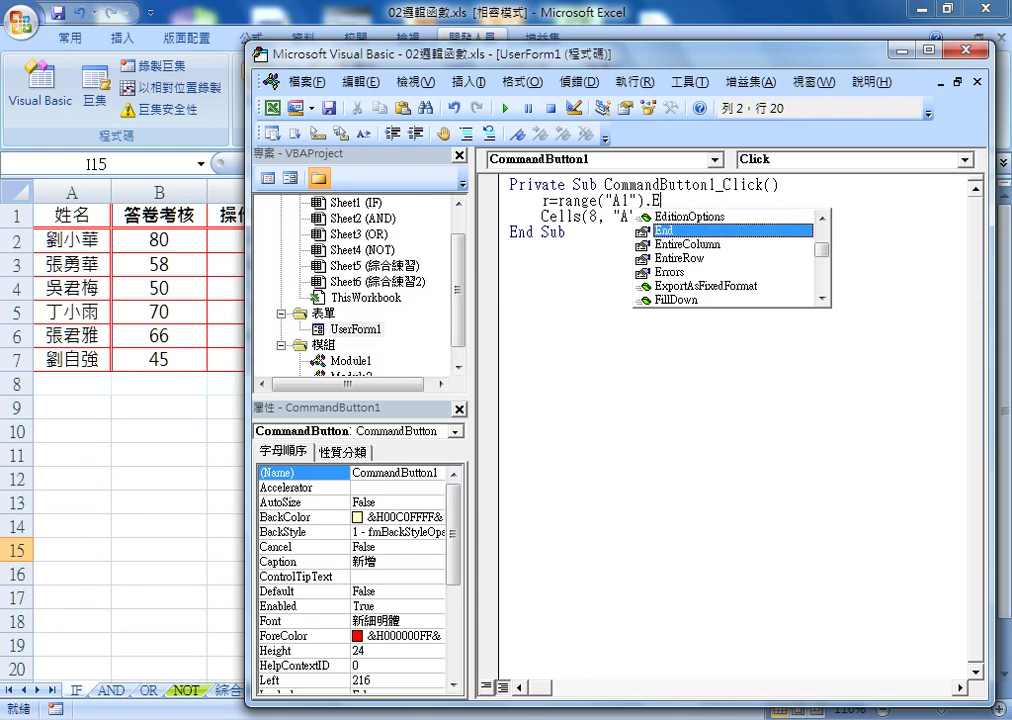
key(BackSpace)
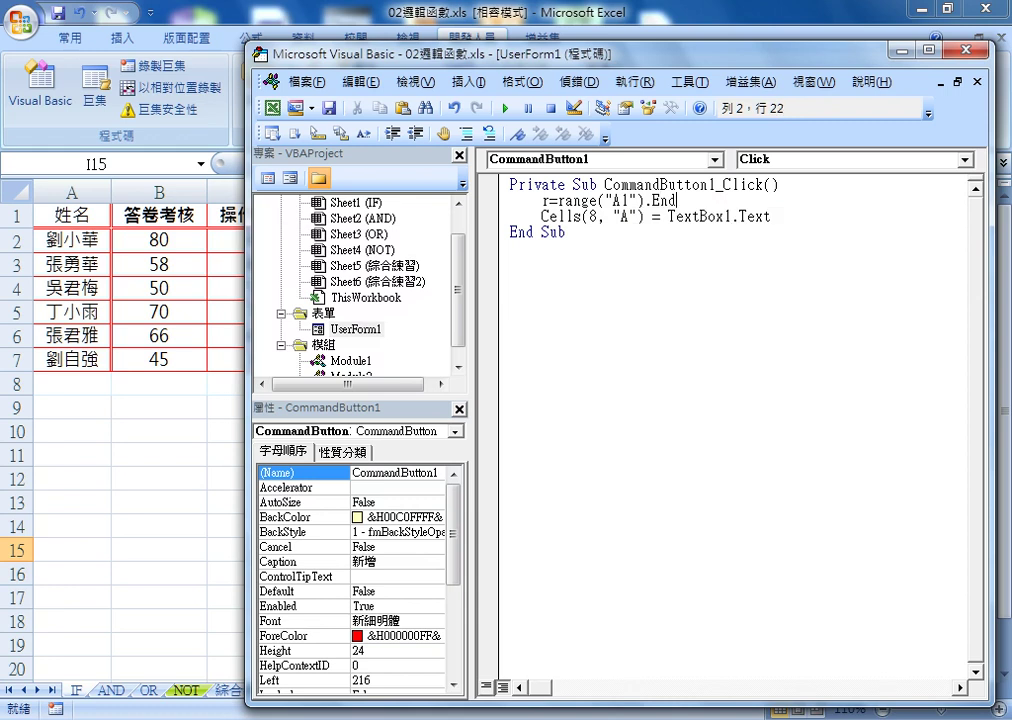
text(()
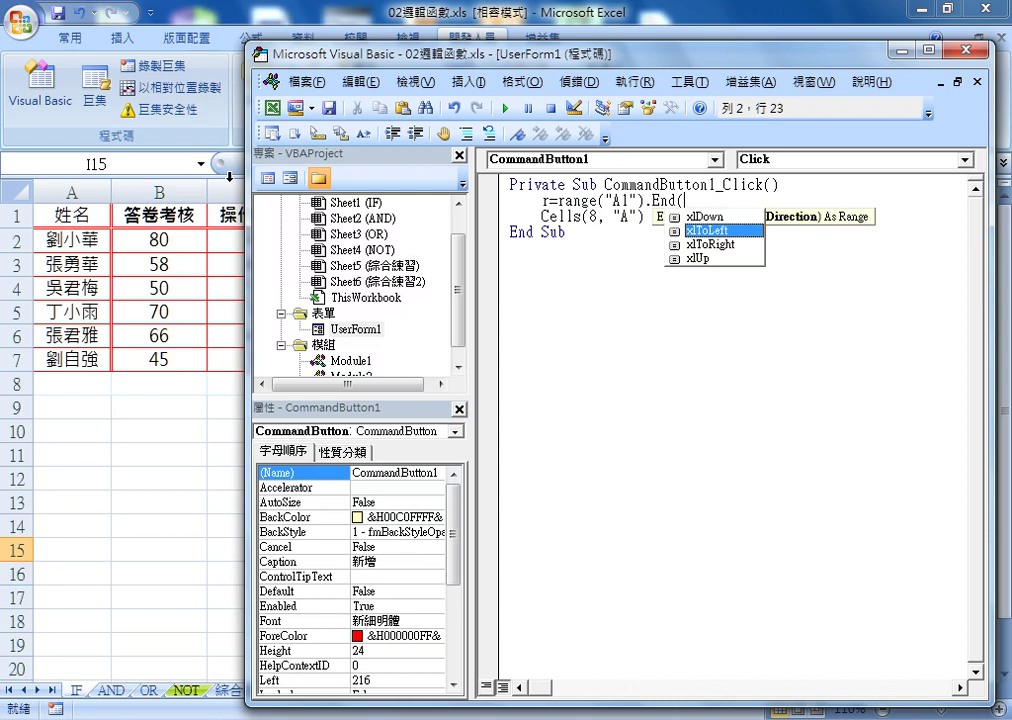
key(Down)
key(Up)
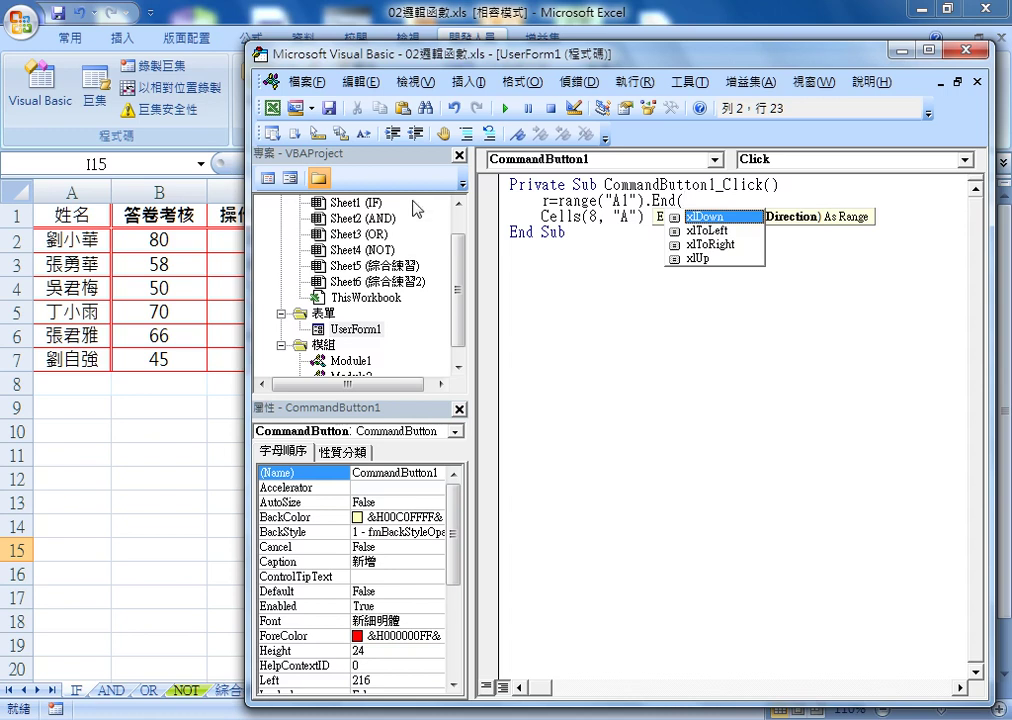
double_click(705, 217)
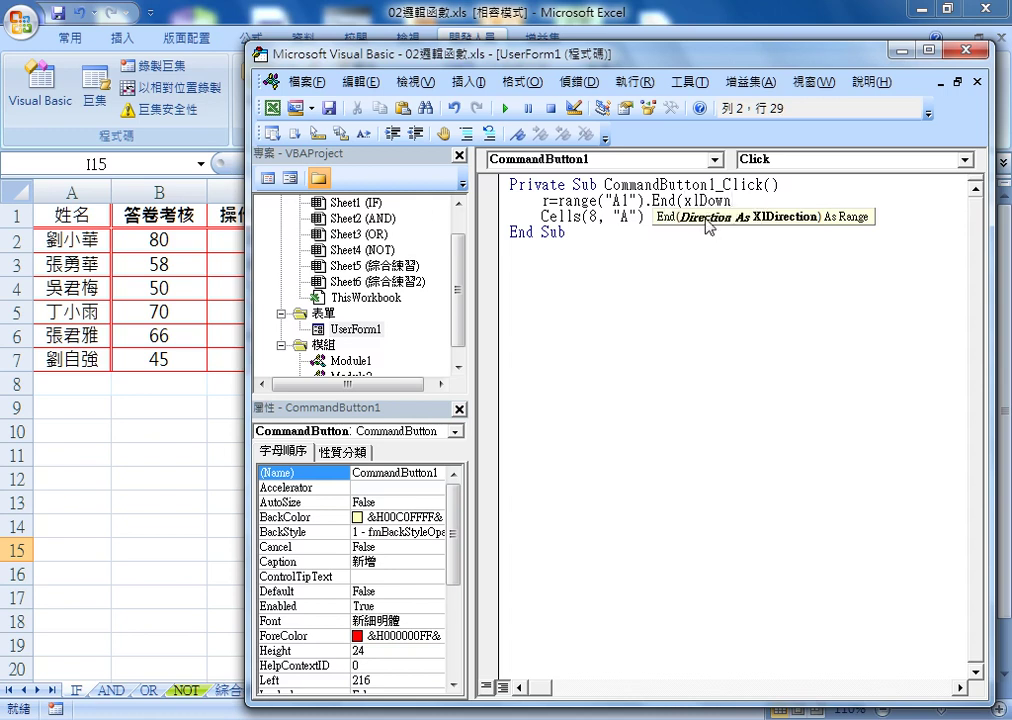
text())
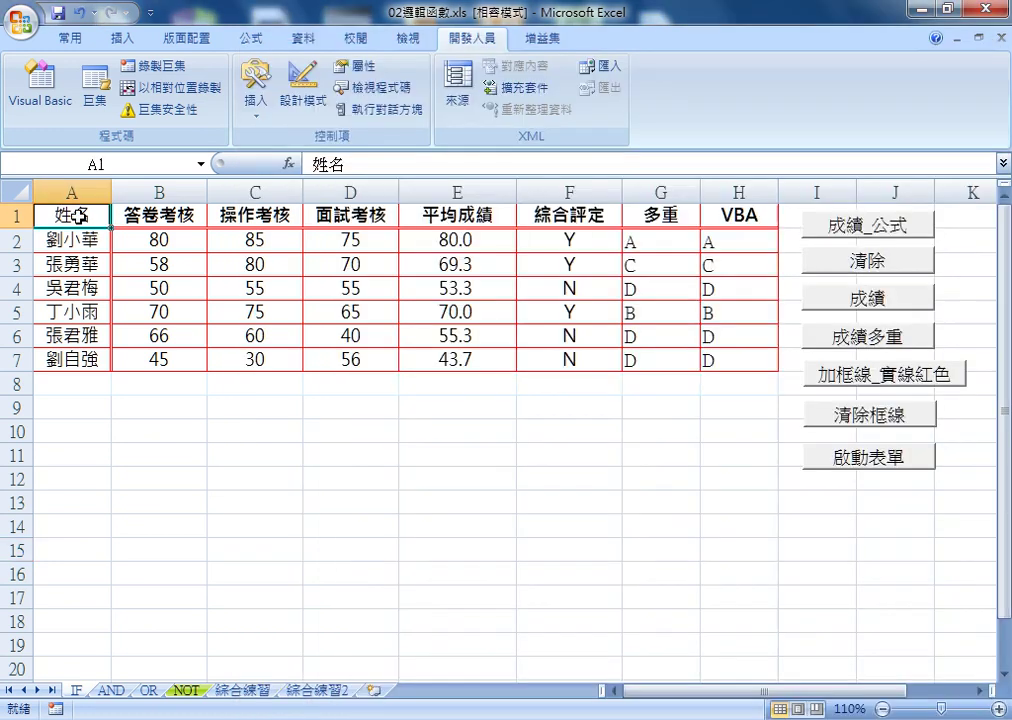
click(78, 218)
key(ctrl+Down)
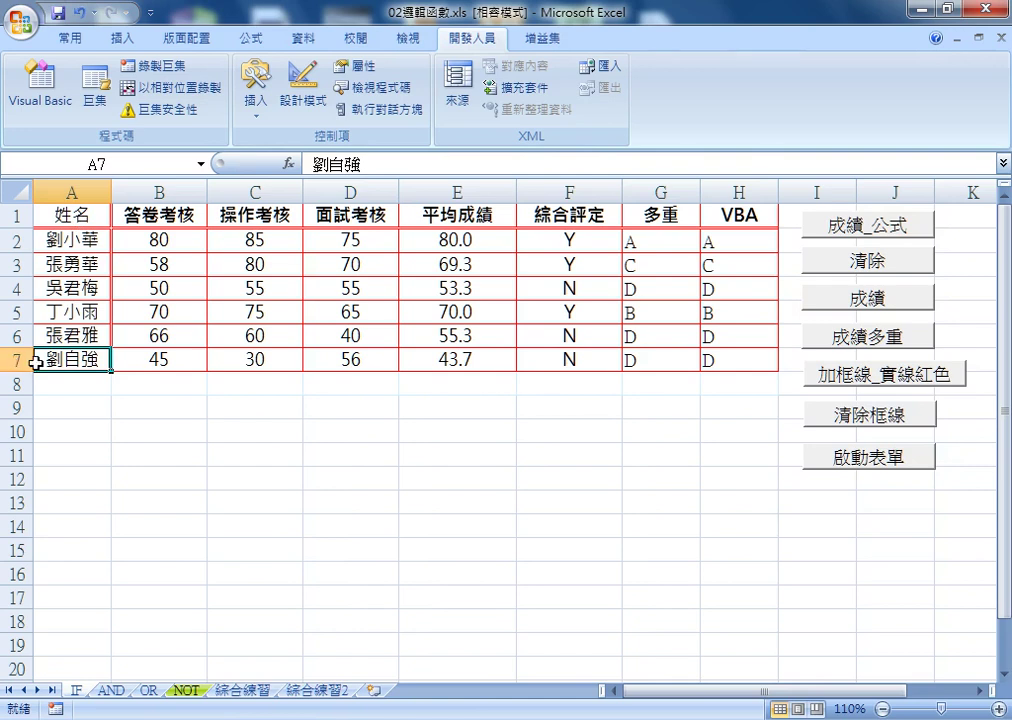
click(38, 95)
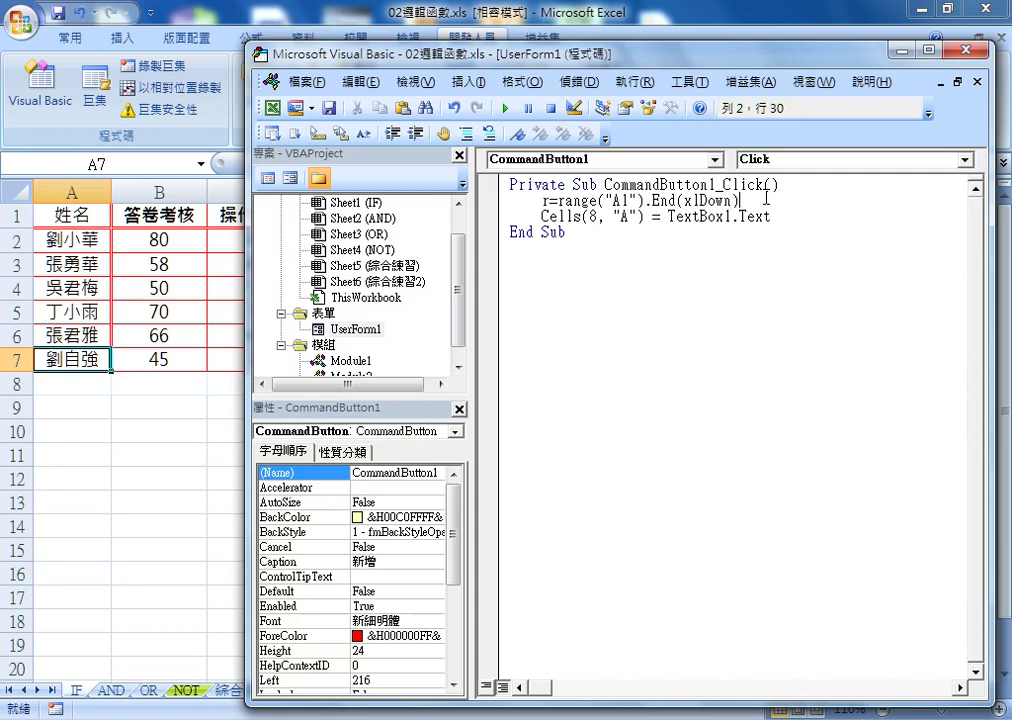
Extend the r line to r = Range("A1").End(xlDown).Row + 1
text(.r)
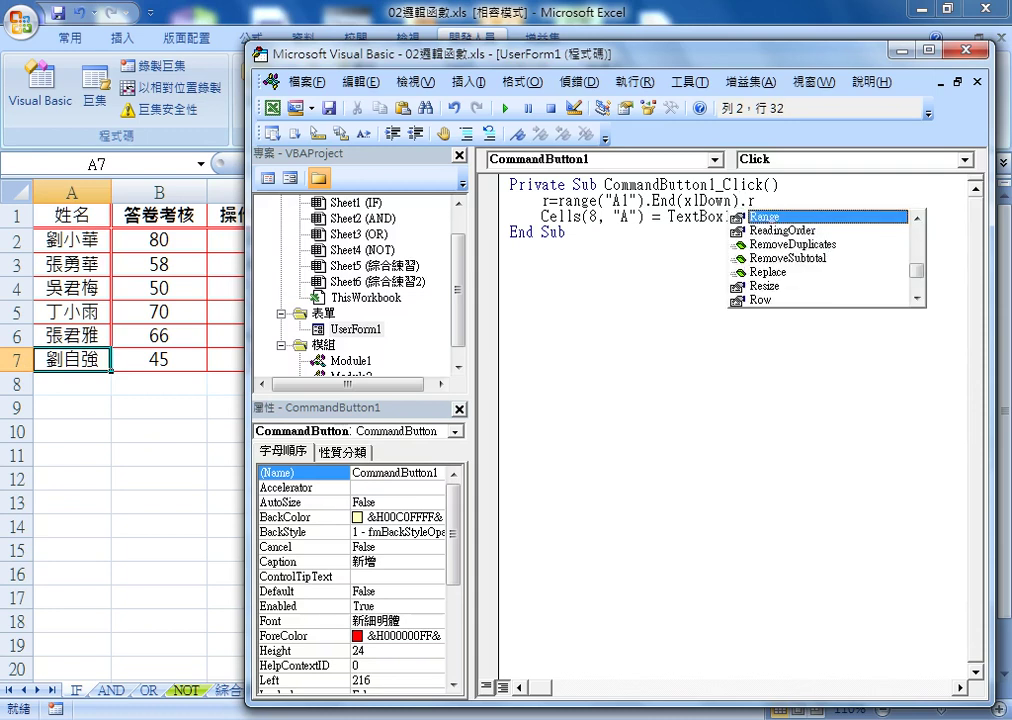
text(ow)
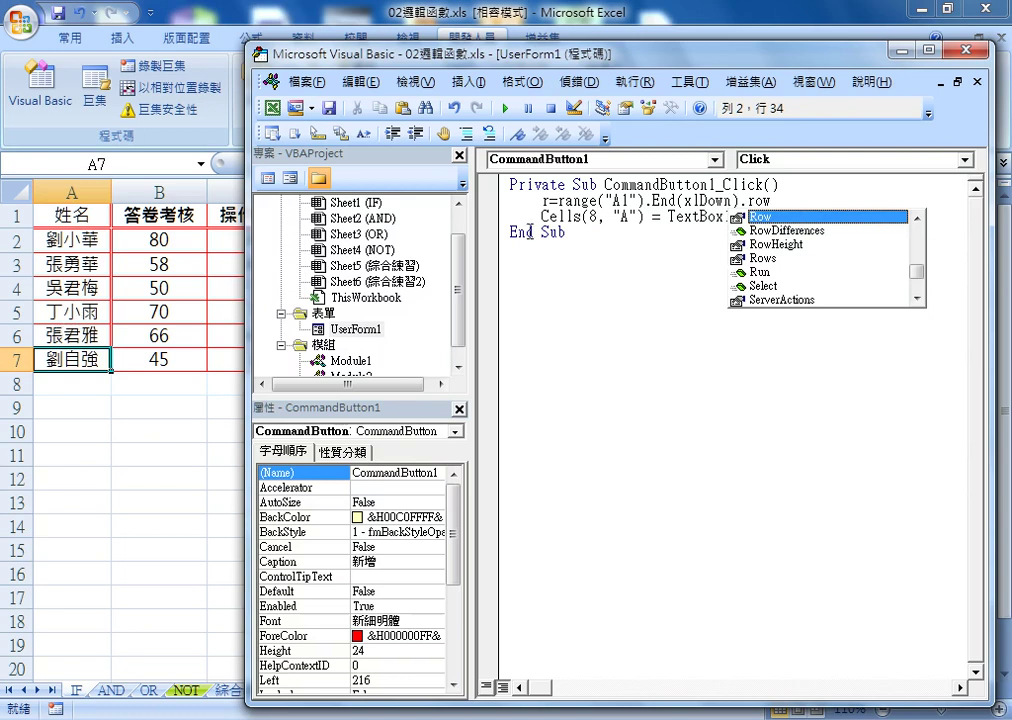
click(619, 217)
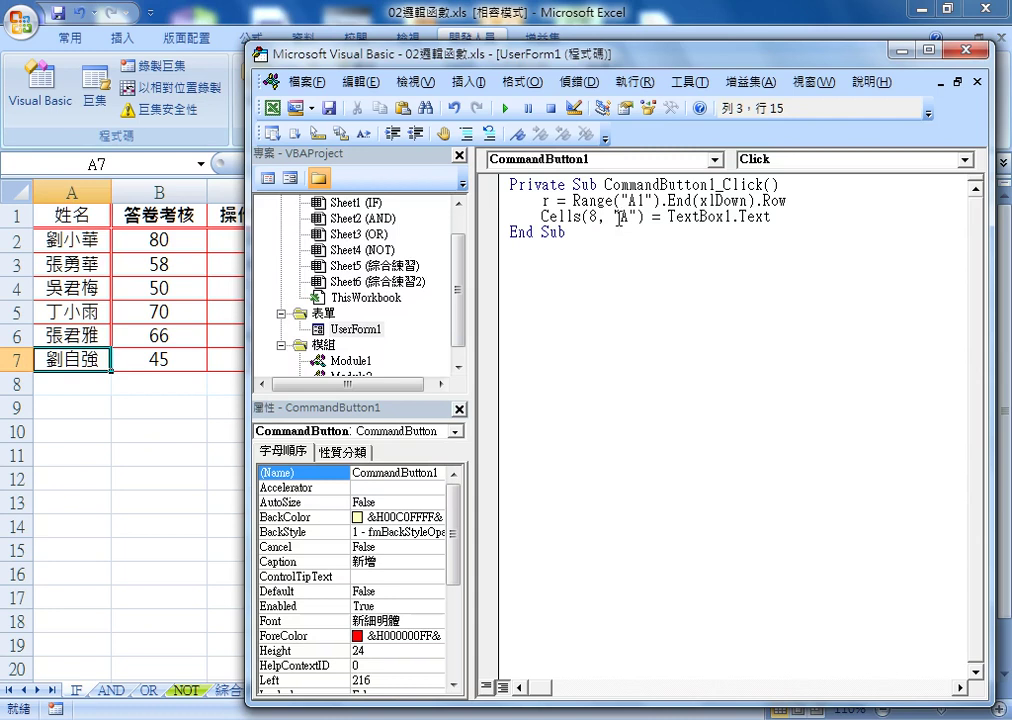
double_click(591, 217)
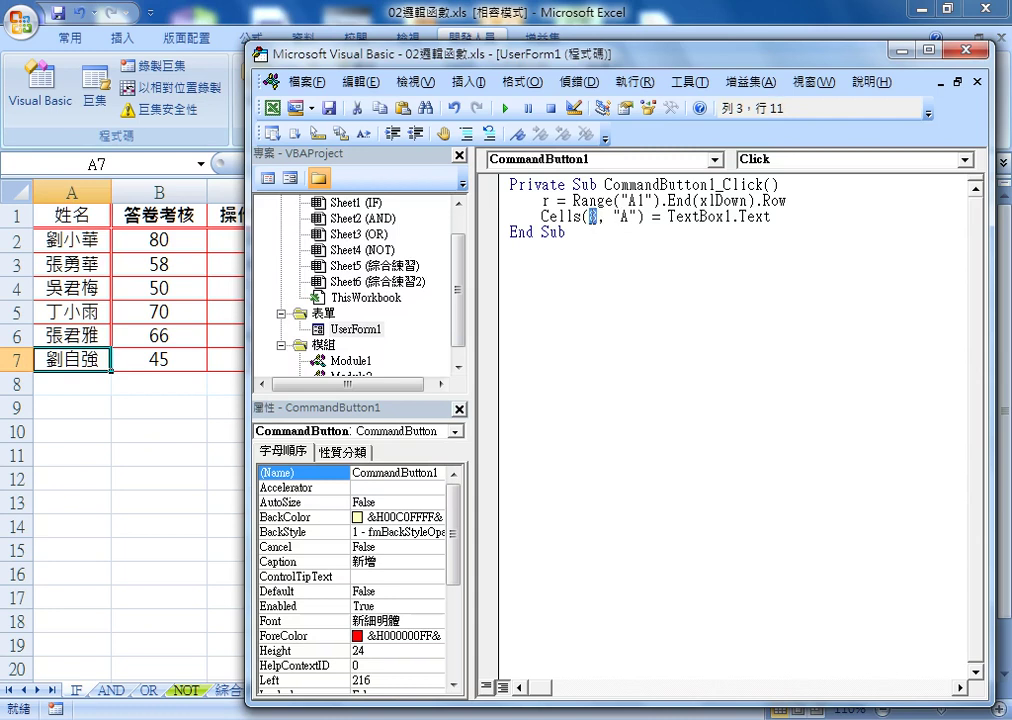
click(802, 199)
text(+)
text(1)
click(564, 200)
Replace the fixed row 8 in Cells(8, "A") with r
click(574, 214)
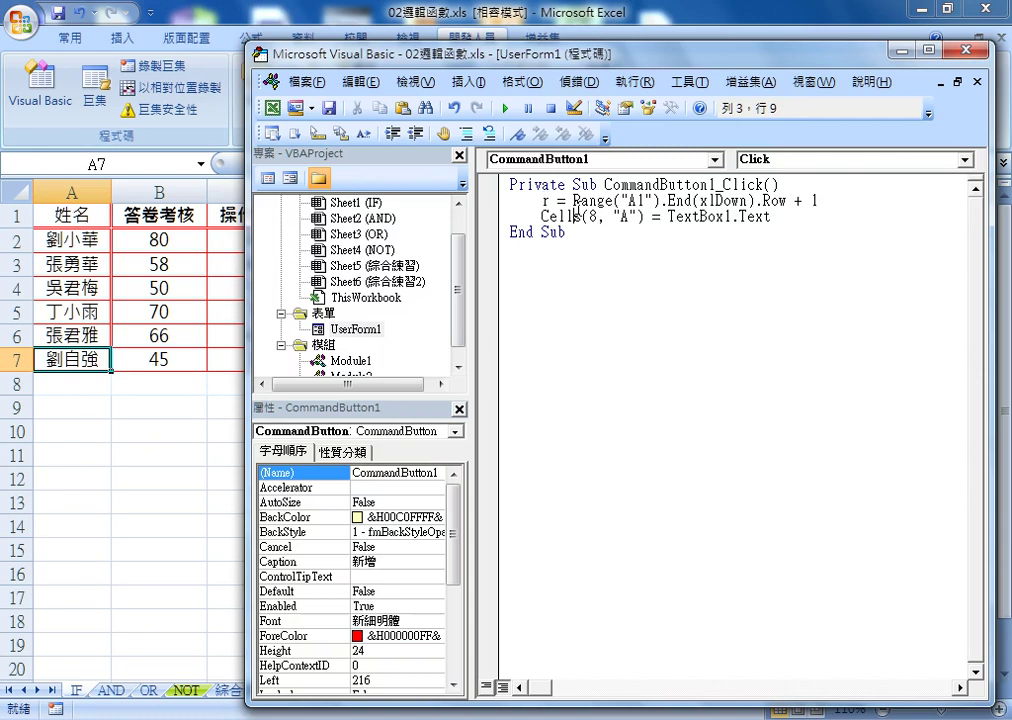
drag(572, 200, 818, 200)
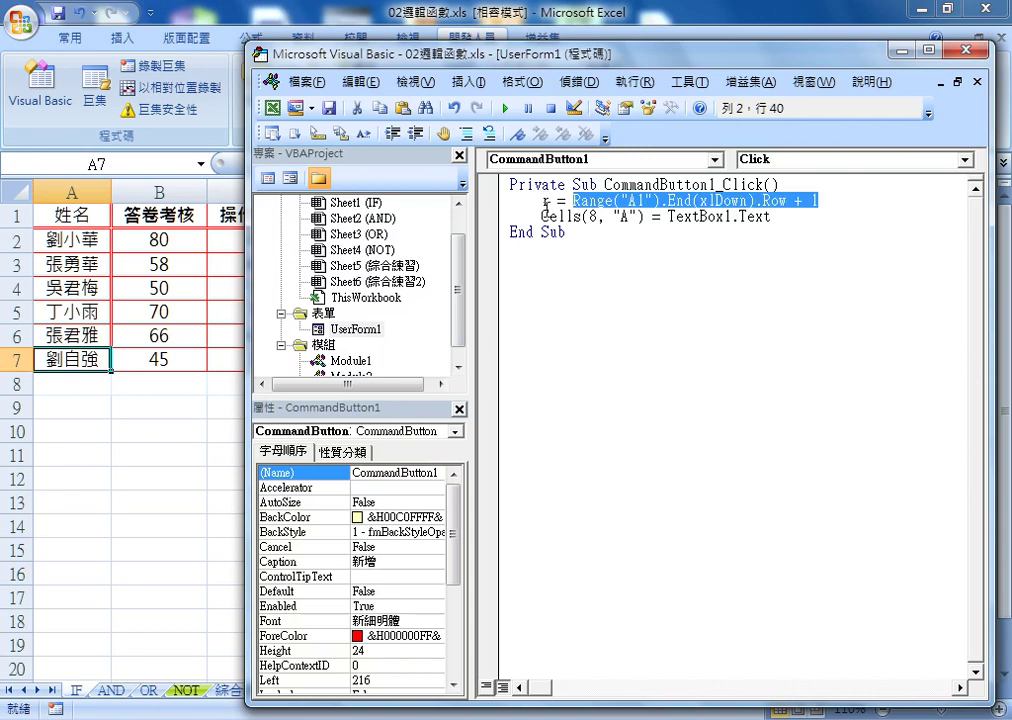
drag(598, 216, 590, 216)
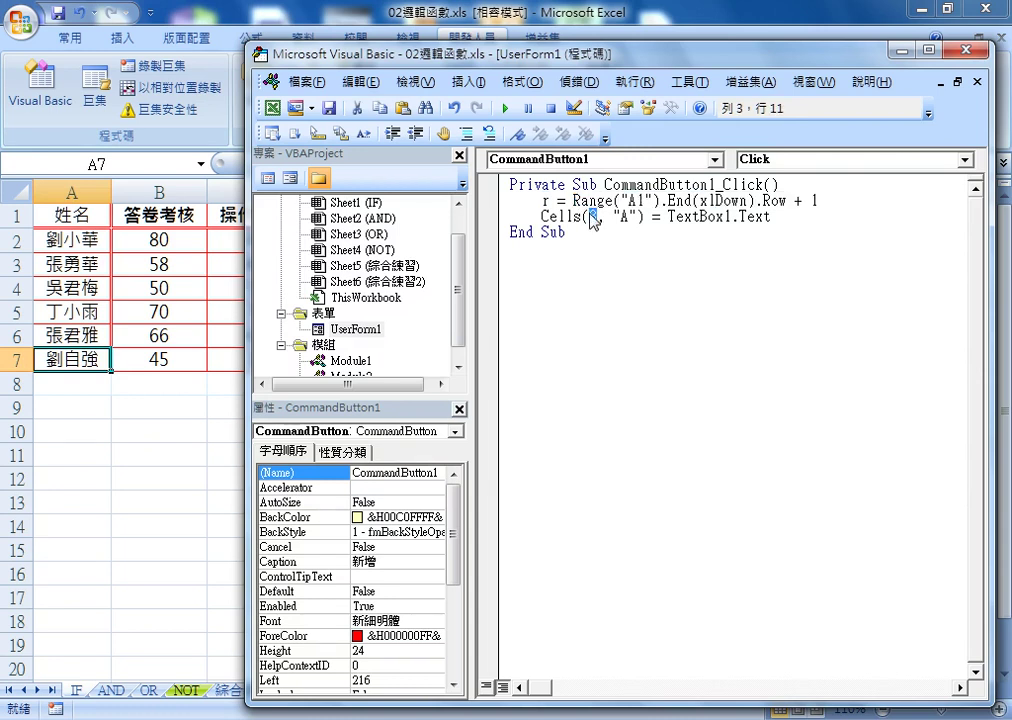
text(r)
Add a copied line Cells(r, "B") = TextBox2.Text below the column A line
click(797, 215)
key(Return)
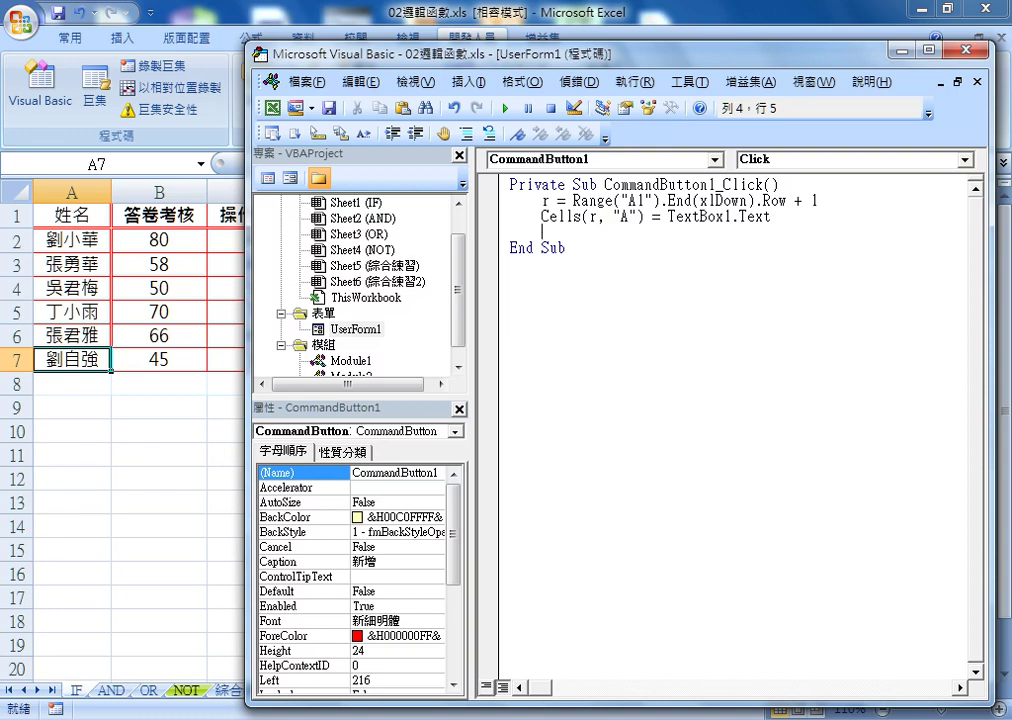
mouse_move(772, 216)
mouse_down()
mouse_move(543, 216)
mouse_move(545, 233)
mouse_up()
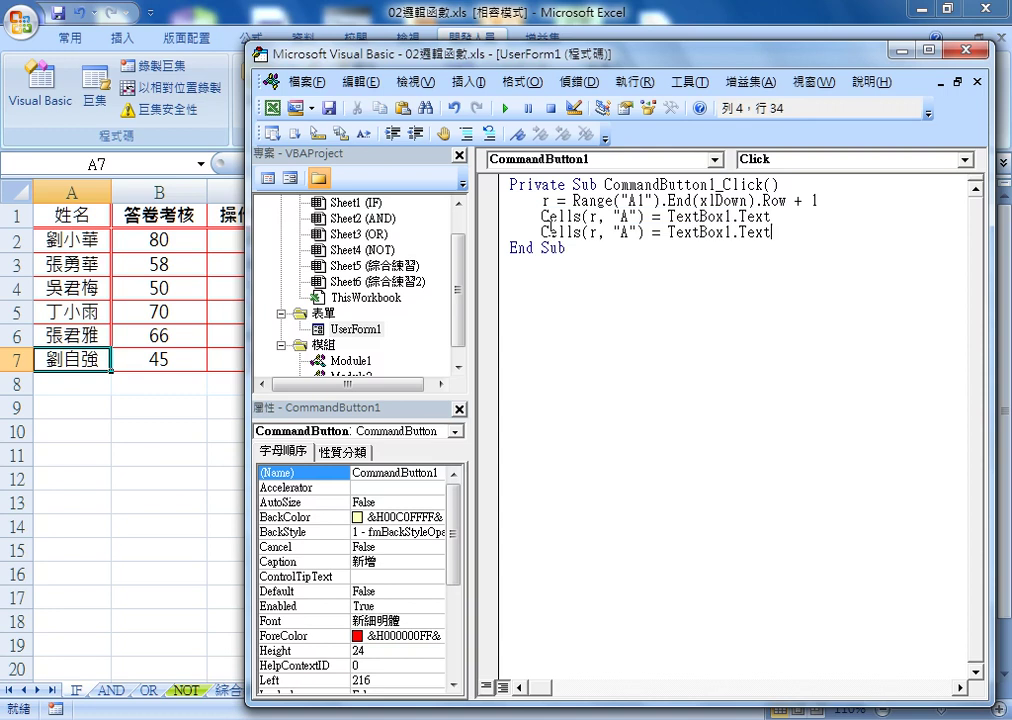
double_click(625, 232)
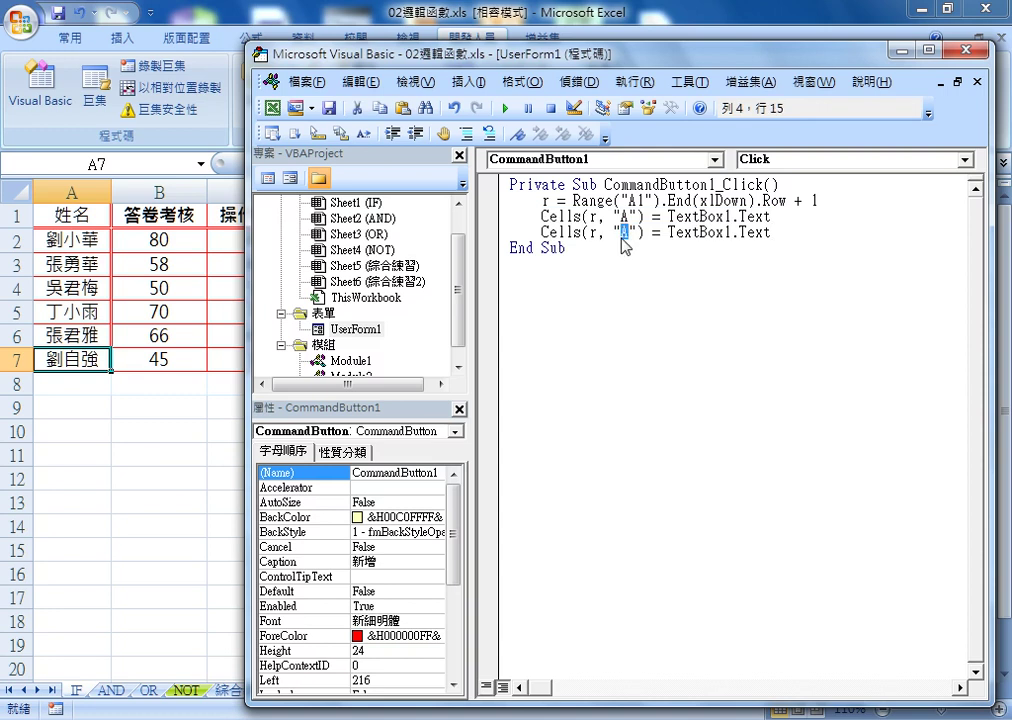
text(B)
drag(732, 232, 724, 232)
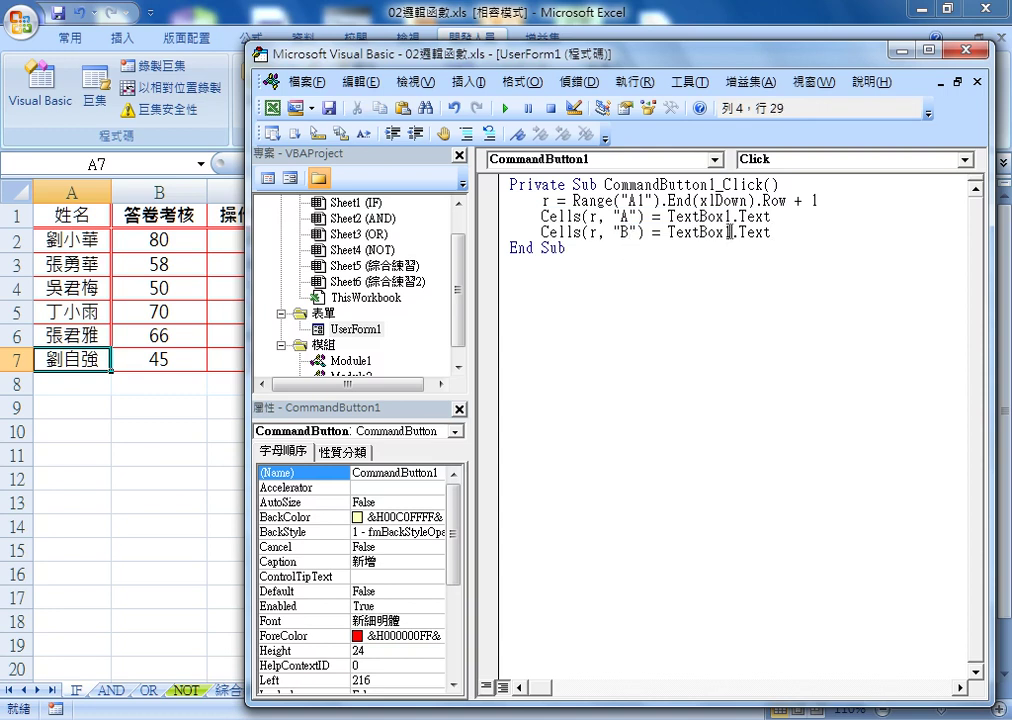
text(2)
Duplicate both lines and edit them to Cells(r, "C") = TextBox3.Text and Cells(r, "D") = TextBox4.Text
click(852, 233)
key(Return)
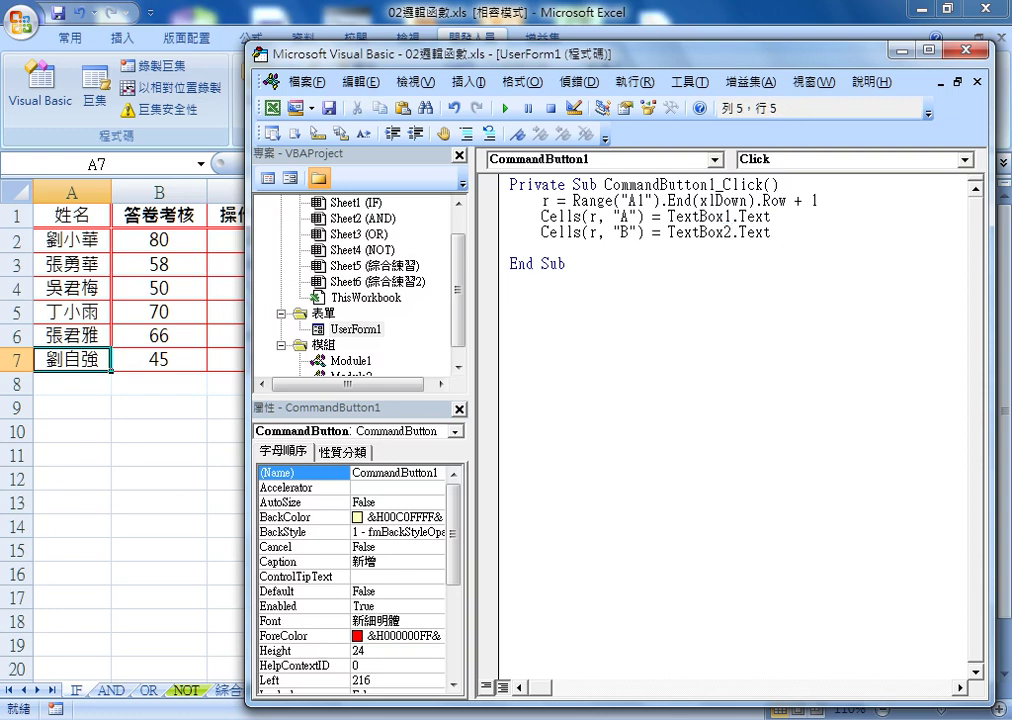
mouse_move(852, 233)
mouse_down()
mouse_move(518, 224)
mouse_move(516, 252)
mouse_up()
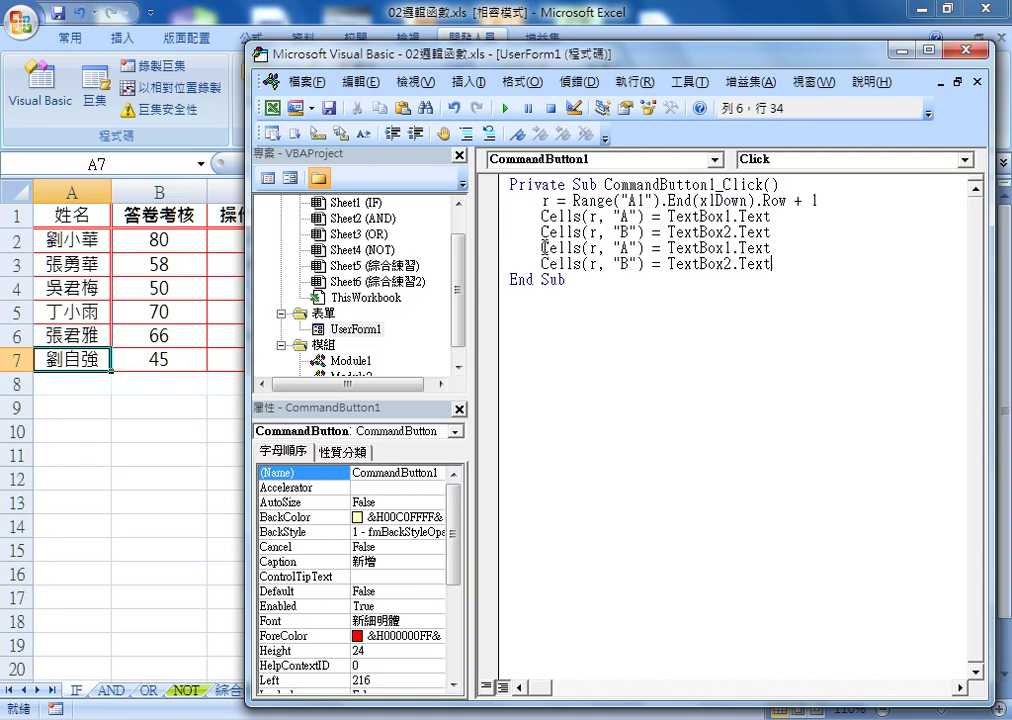
double_click(625, 247)
text(C)
double_click(625, 263)
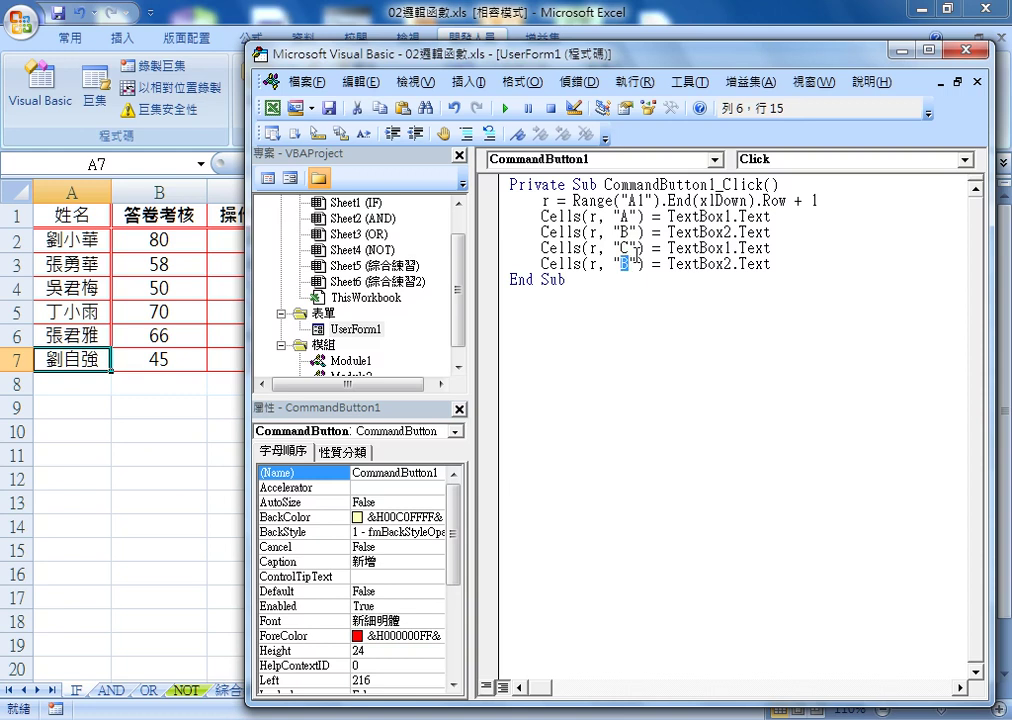
text(D)
drag(731, 248, 724, 249)
text(3)
key(Down)
key(BackSpace)
text(4)
Move the VBA editor window aside to view the worksheet, then return to the procedure
click(660, 407)
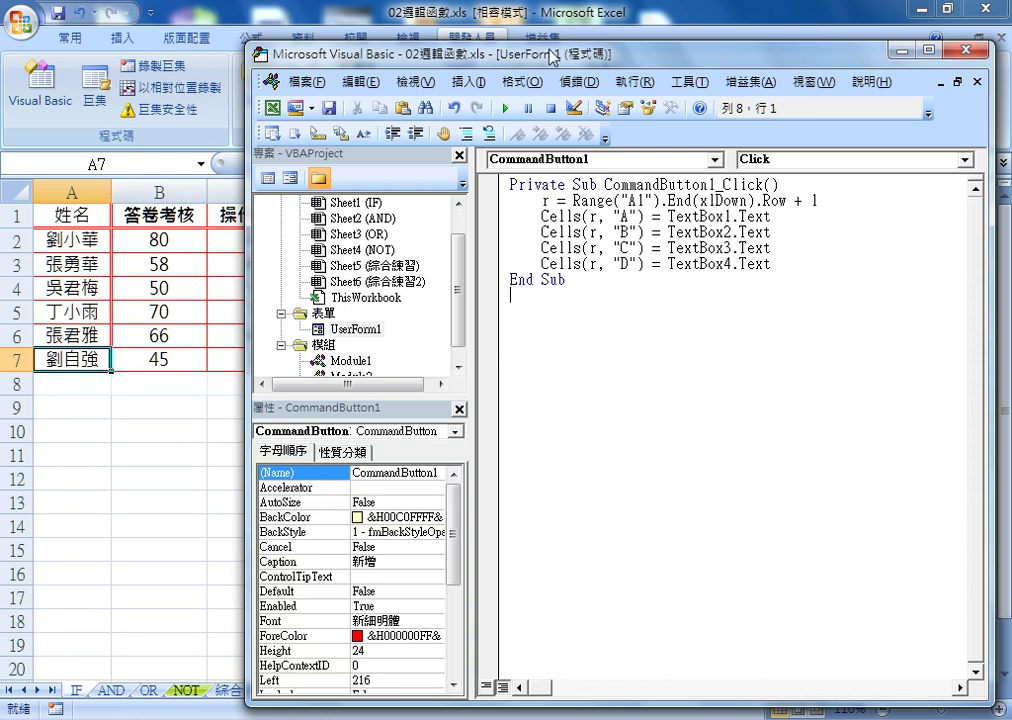
drag(432, 53, 382, 423)
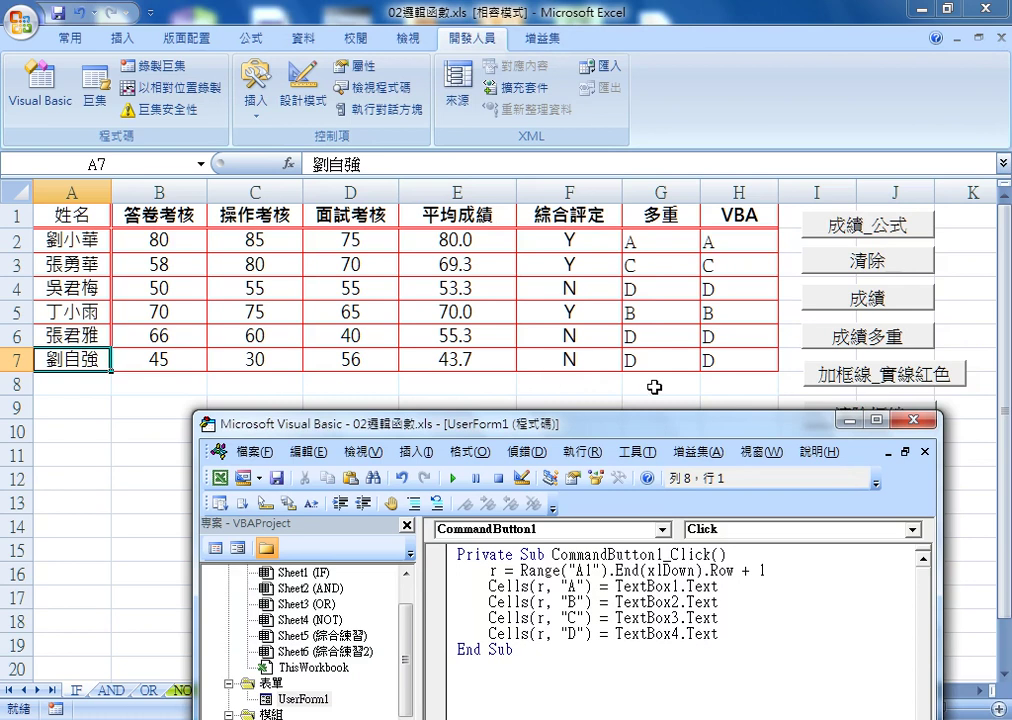
drag(448, 422, 519, 85)
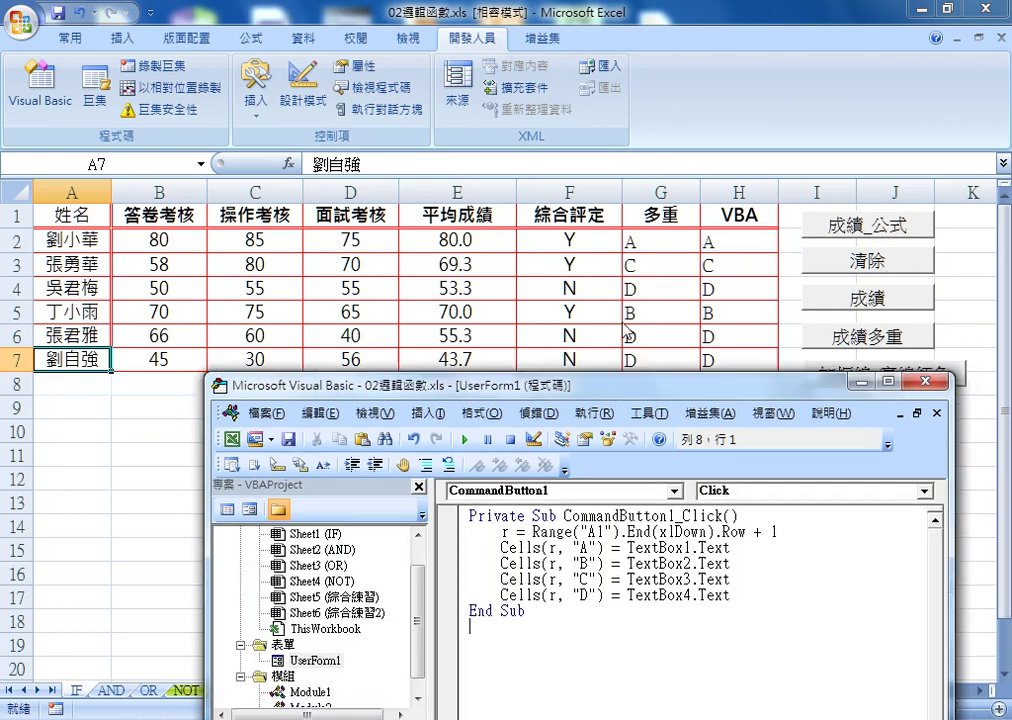
click(645, 279)
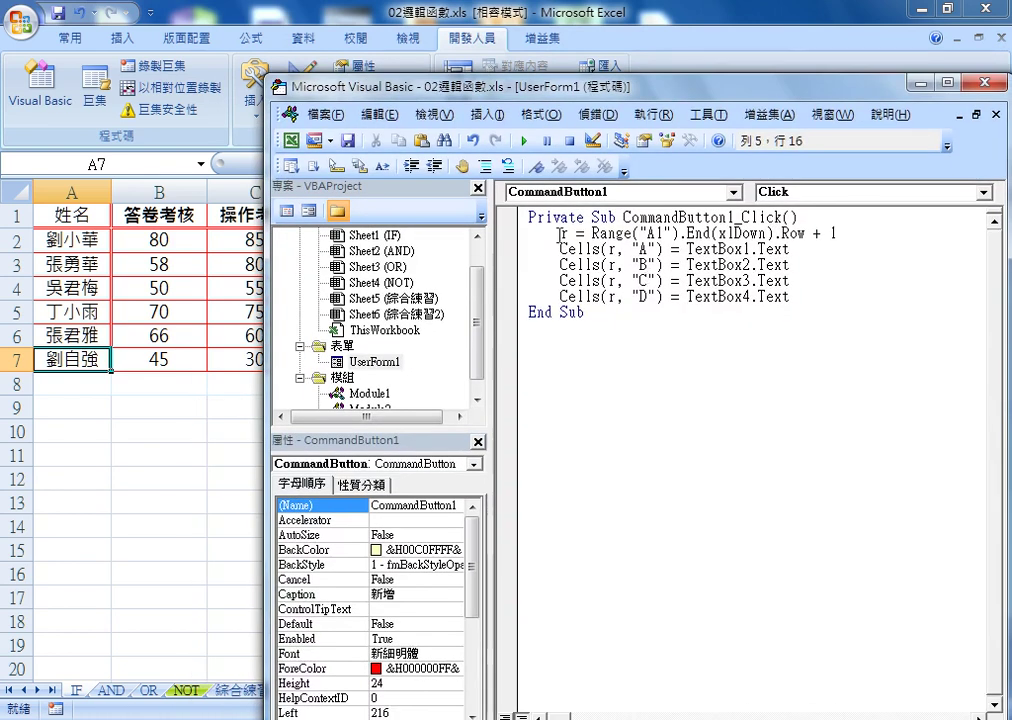
Bring the worksheet forward and launch the 成績系統 form with 啟動表單
click(187, 445)
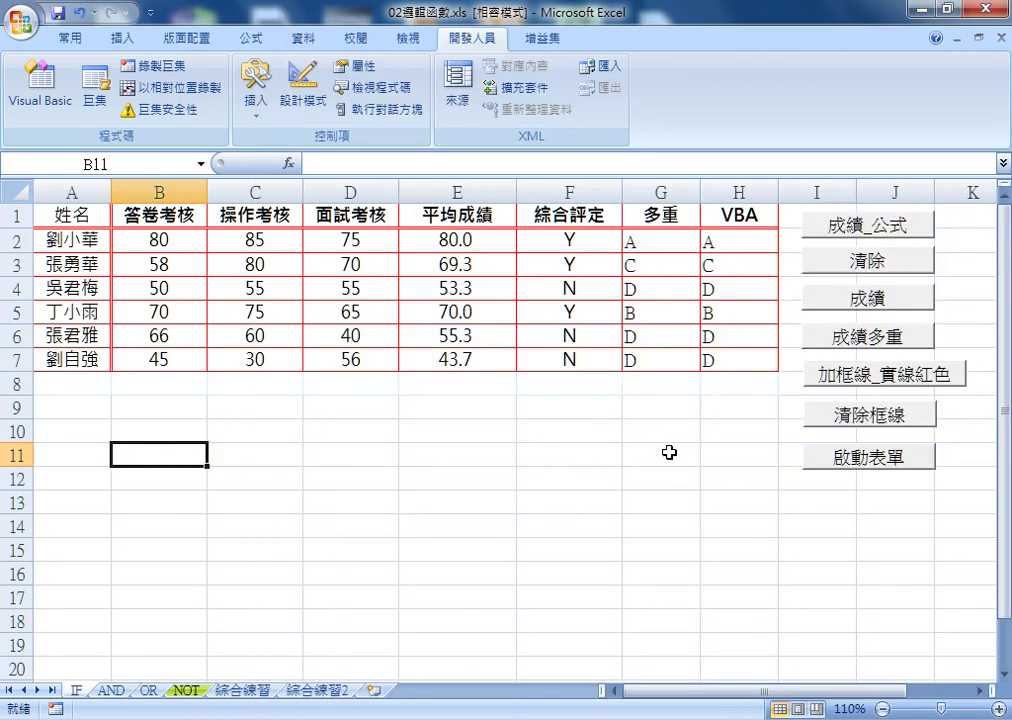
click(857, 462)
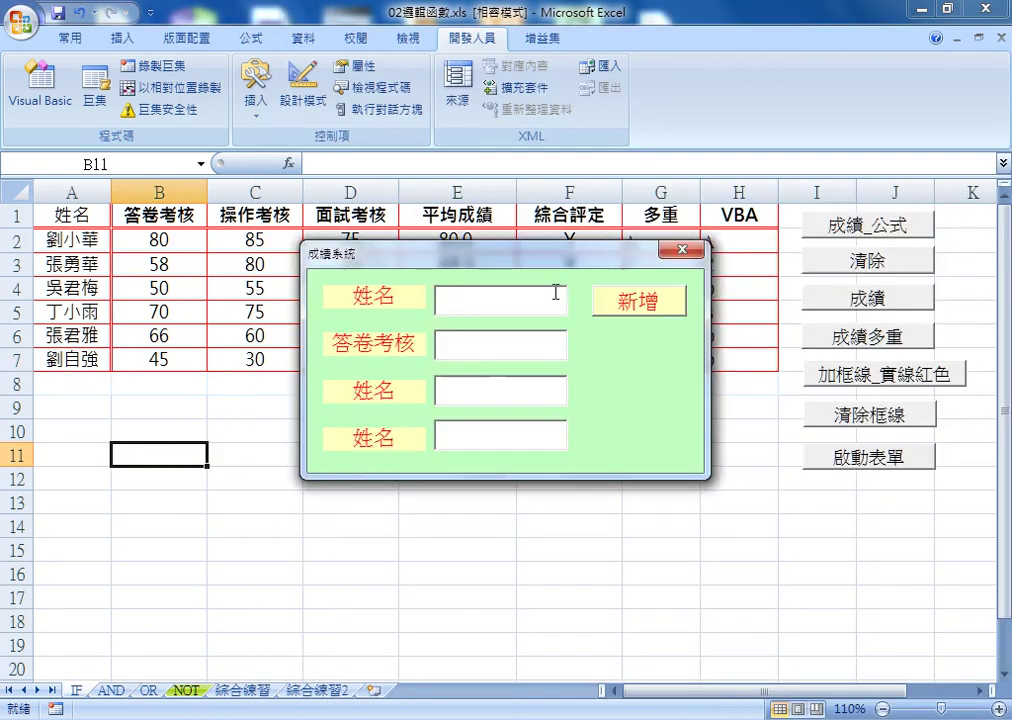
drag(535, 260, 760, 234)
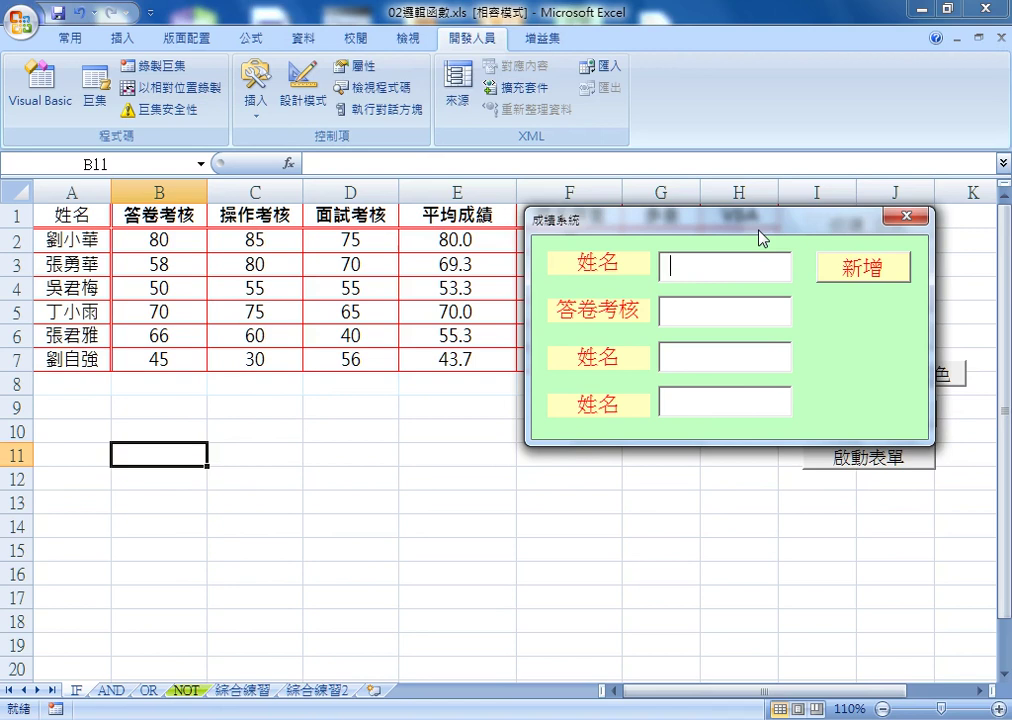
Enter AAA, 85, 84 and 87 in the four text boxes and add them with 新增
text(AAA)
key(Tab)
text(85)
key(Tab)
text(84)
key(Tab)
text(87)
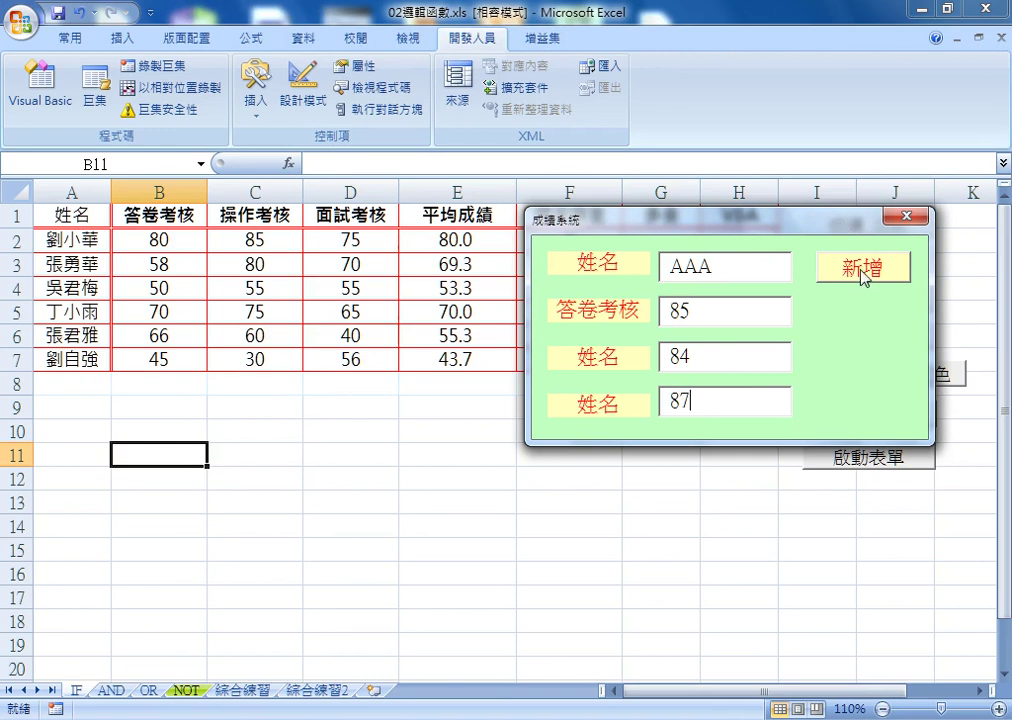
drag(818, 216, 849, 80)
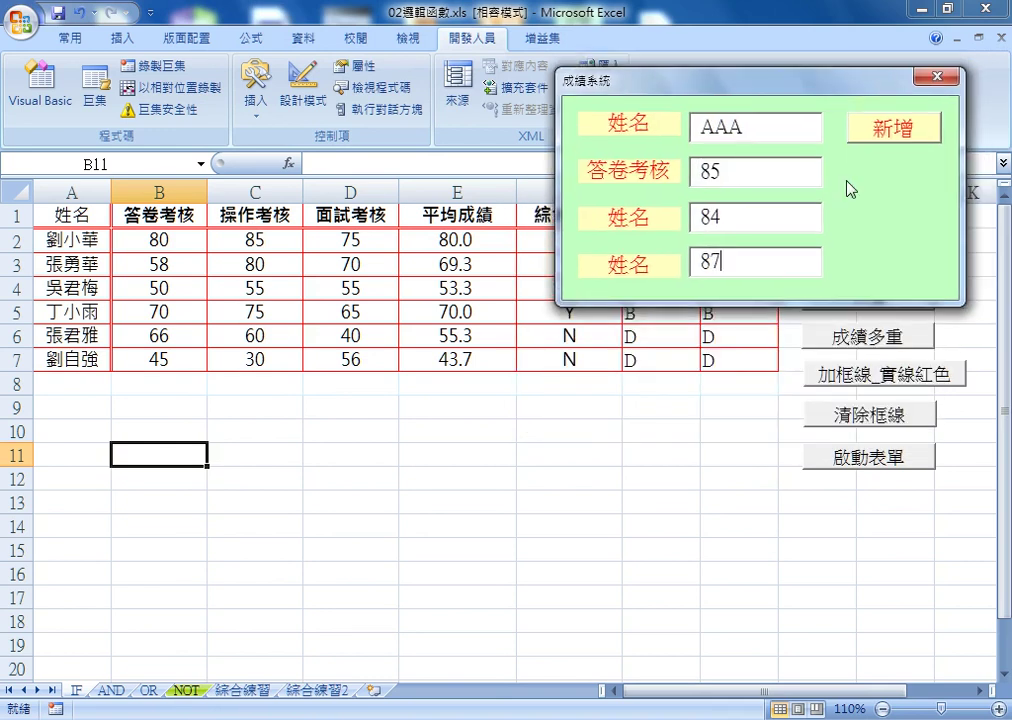
click(886, 140)
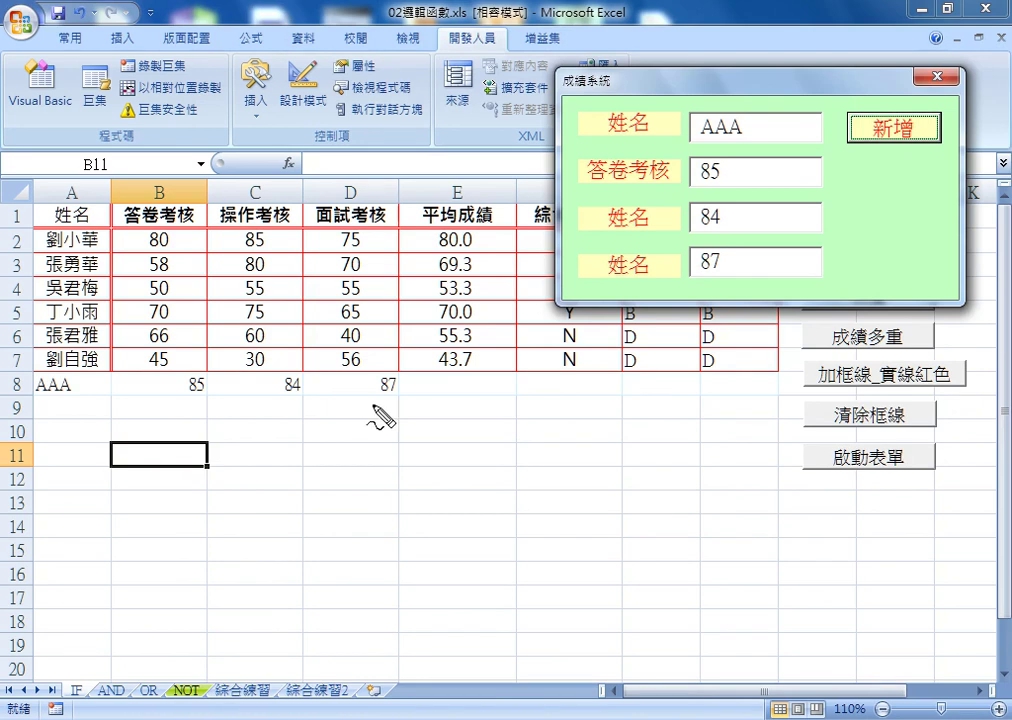
mouse_move(737, 120)
mouse_down()
mouse_move(690, 135)
mouse_move(700, 228)
mouse_move(725, 262)
mouse_up()
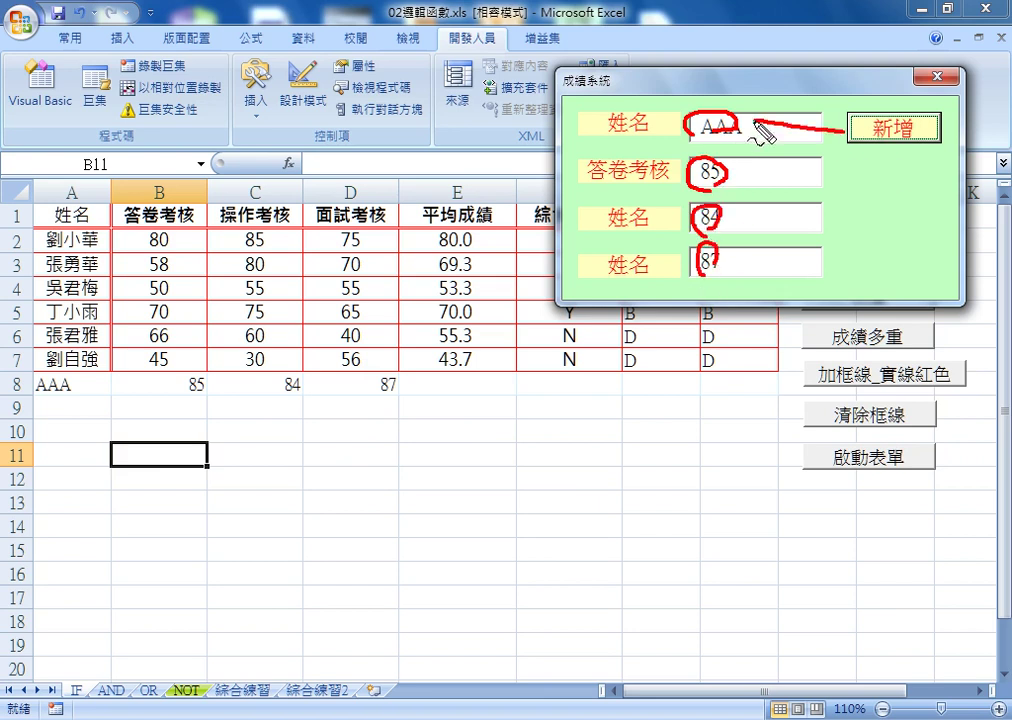
drag(845, 130, 744, 155)
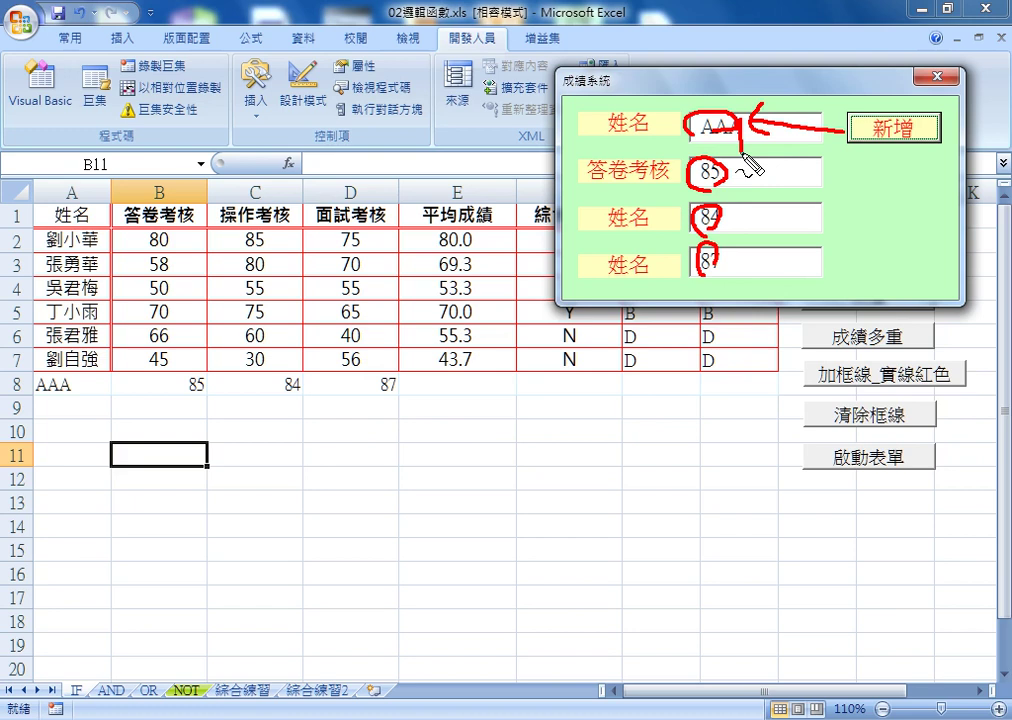
key(Escape)
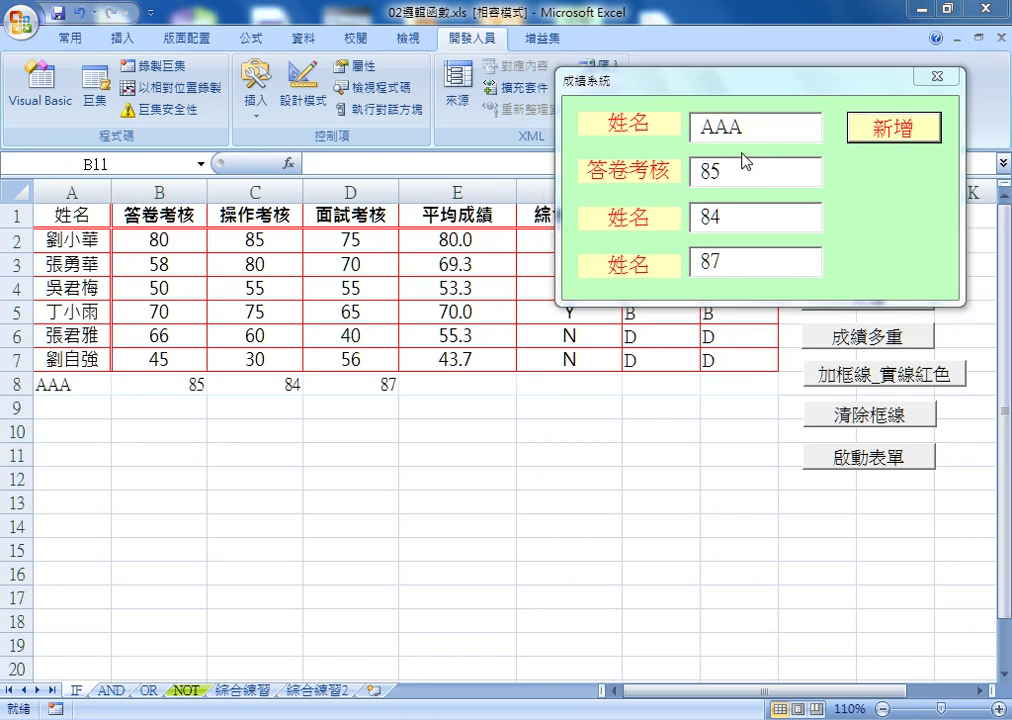
key(ctrl+2)
mouse_move(414, 373)
mouse_down()
mouse_move(414, 390)
mouse_move(664, 371)
mouse_move(420, 400)
mouse_up()
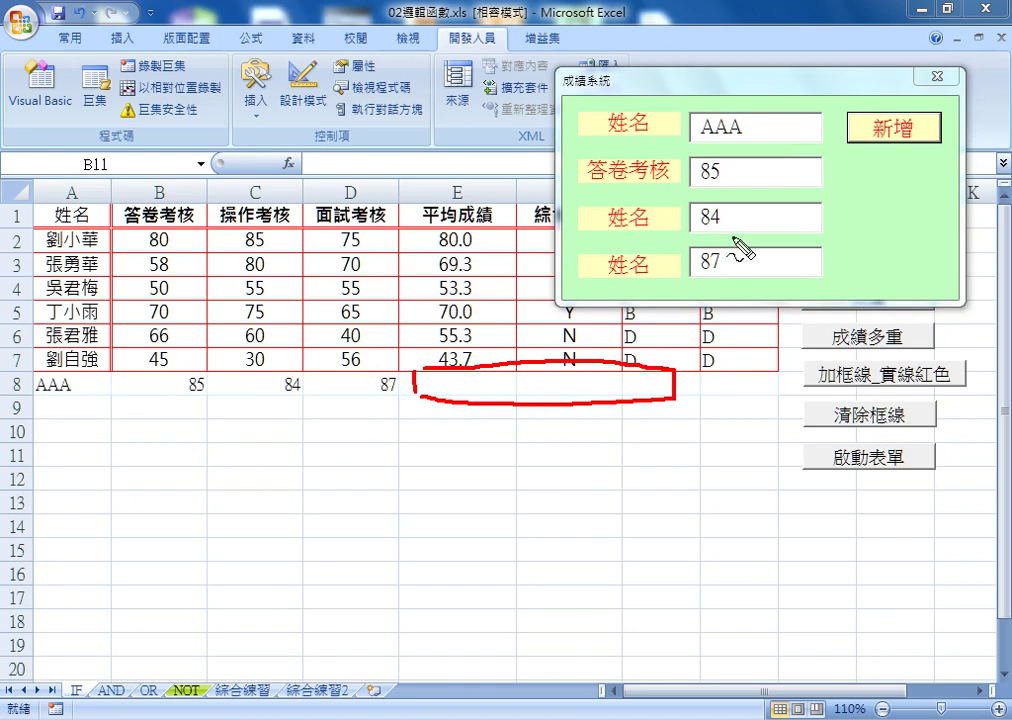
drag(696, 115, 696, 135)
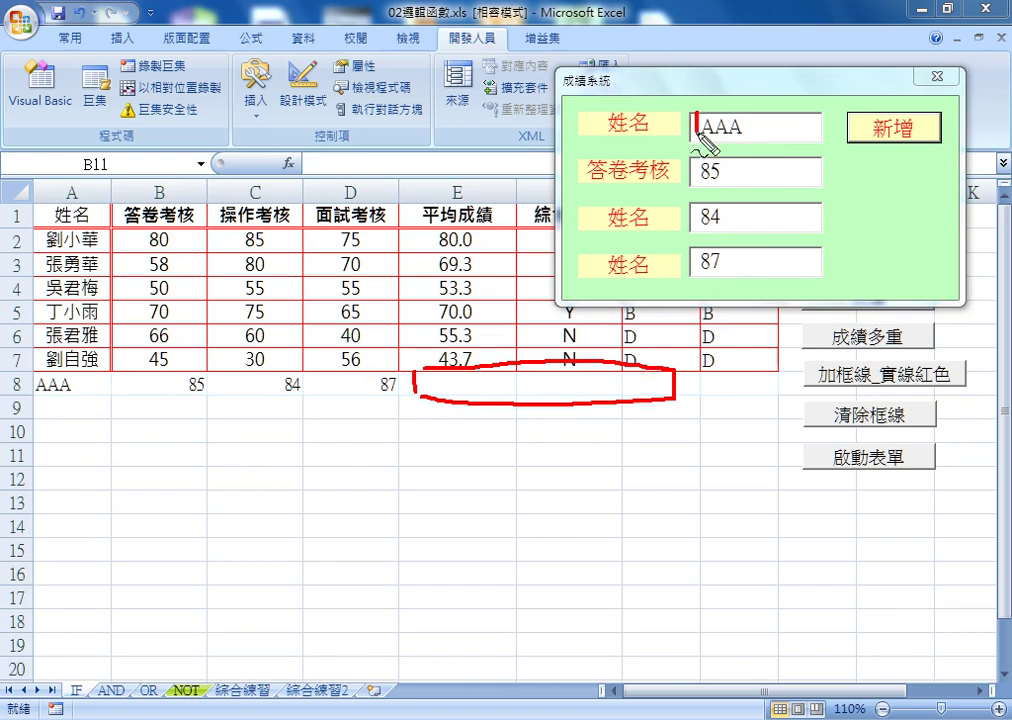